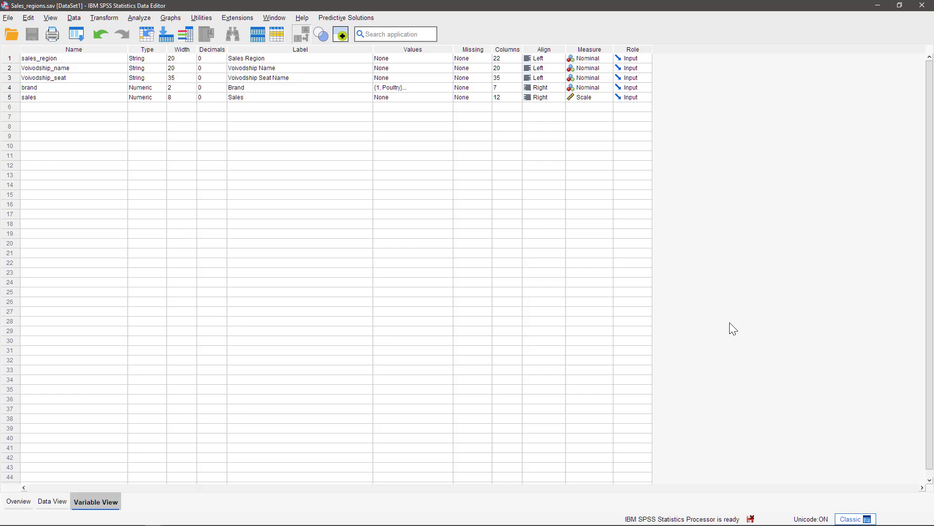
Start a Graphboard template visualization of Voivodship_name and sales using the Choropleth of Sums type.
click(169, 20)
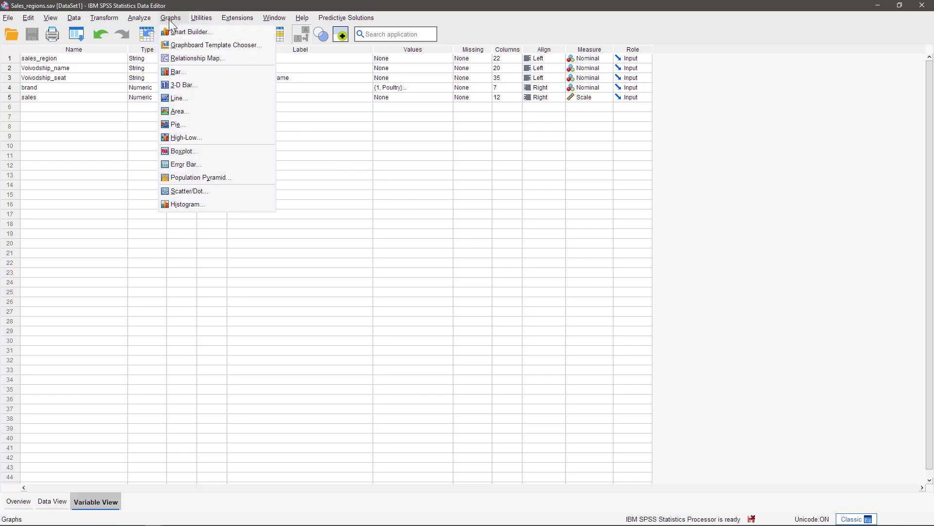
click(208, 45)
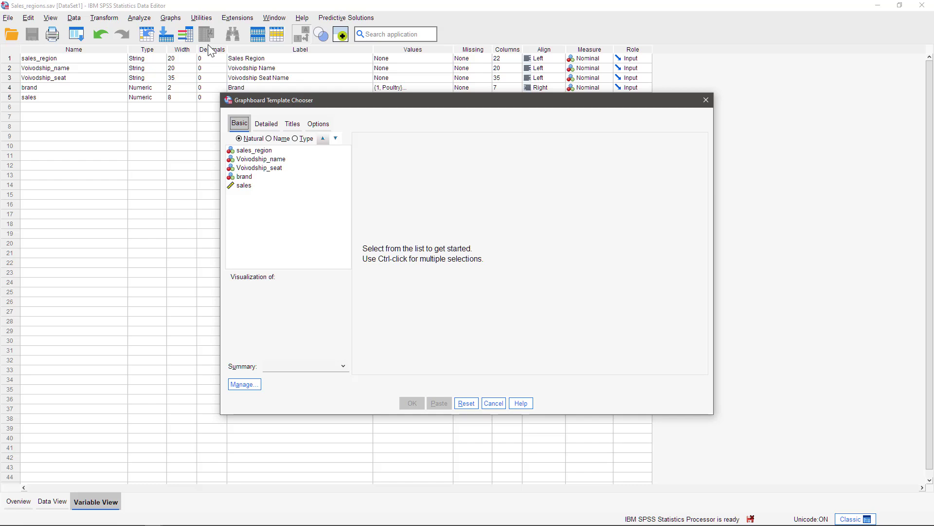
click(267, 160)
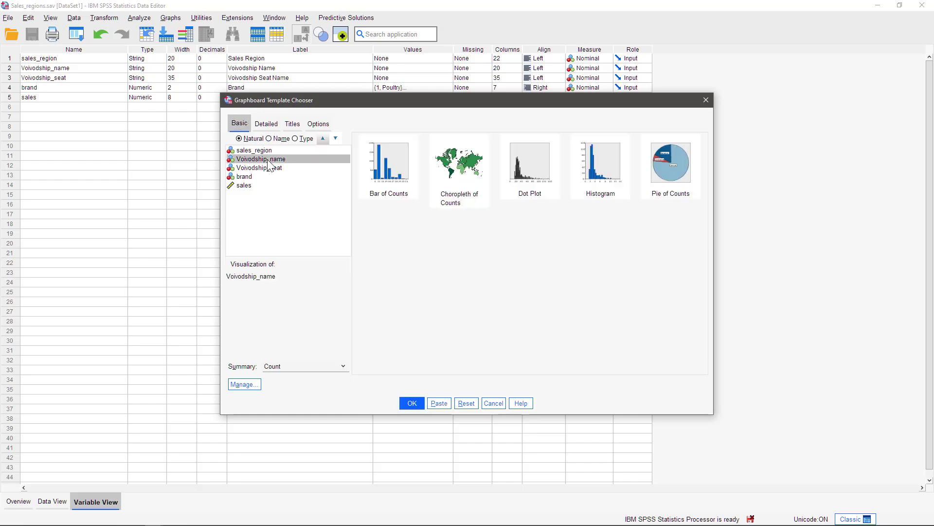
ctrl+click(248, 185)
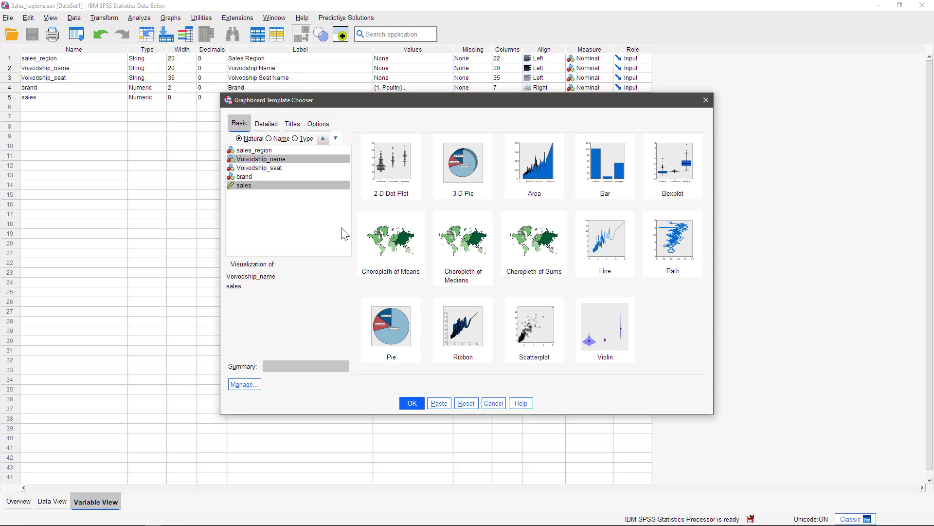
click(536, 251)
Assign the ps_Polska_wojewodztwa_regiony map with map key Wojewodztw and compare its keys with the Voivodship_name values.
click(270, 123)
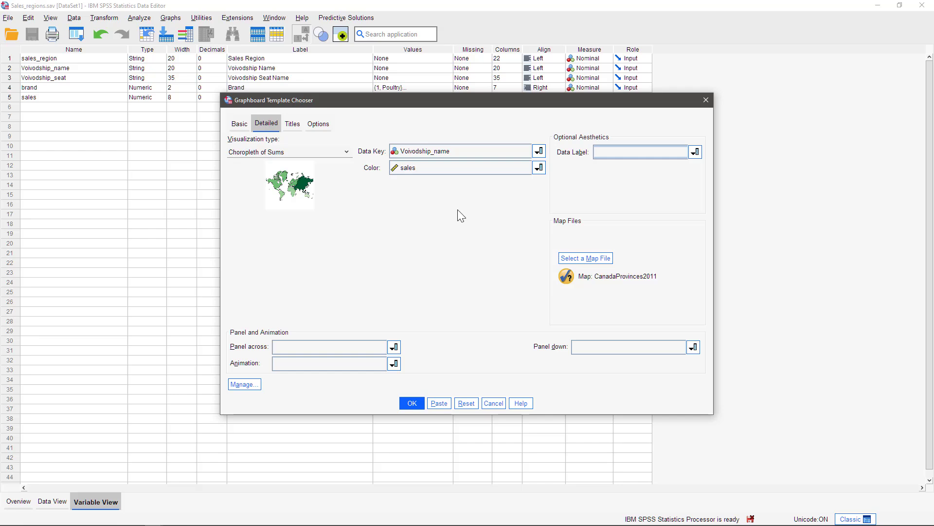
click(601, 262)
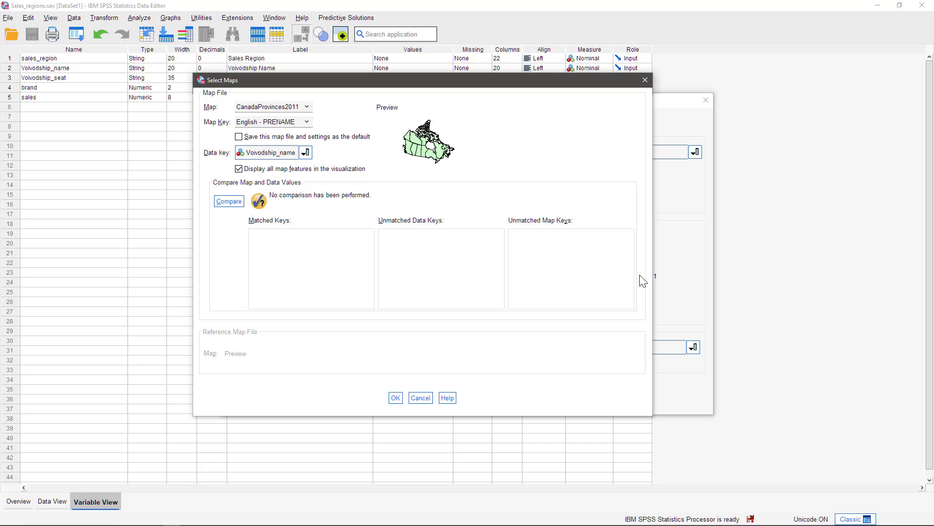
click(307, 108)
drag(310, 126, 309, 162)
click(299, 162)
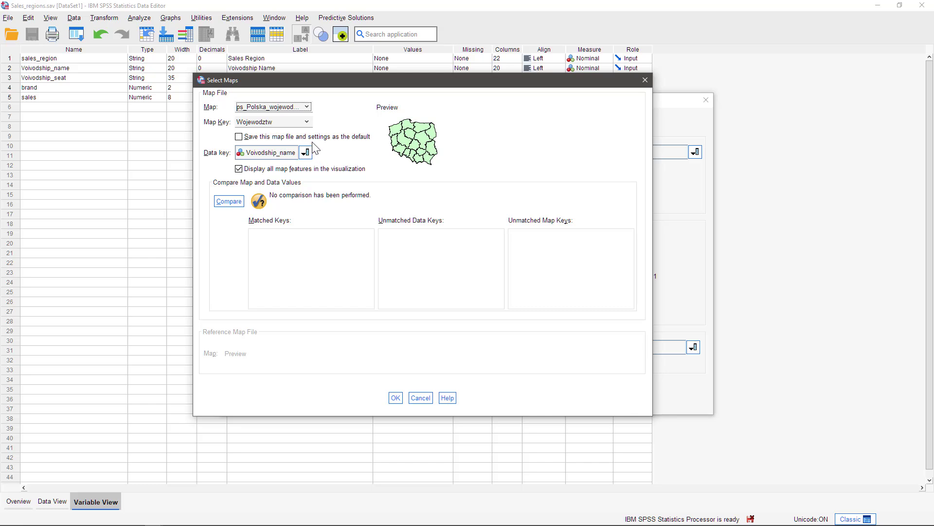
click(307, 123)
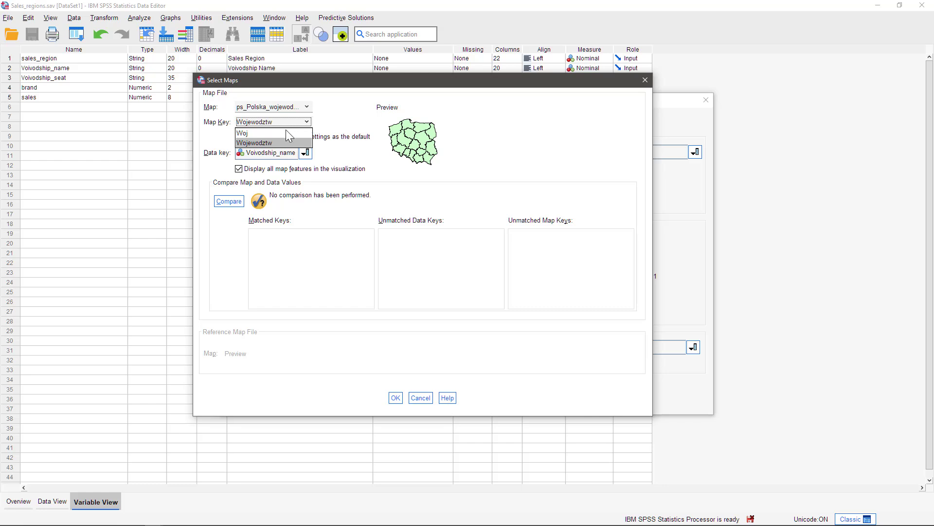
click(272, 142)
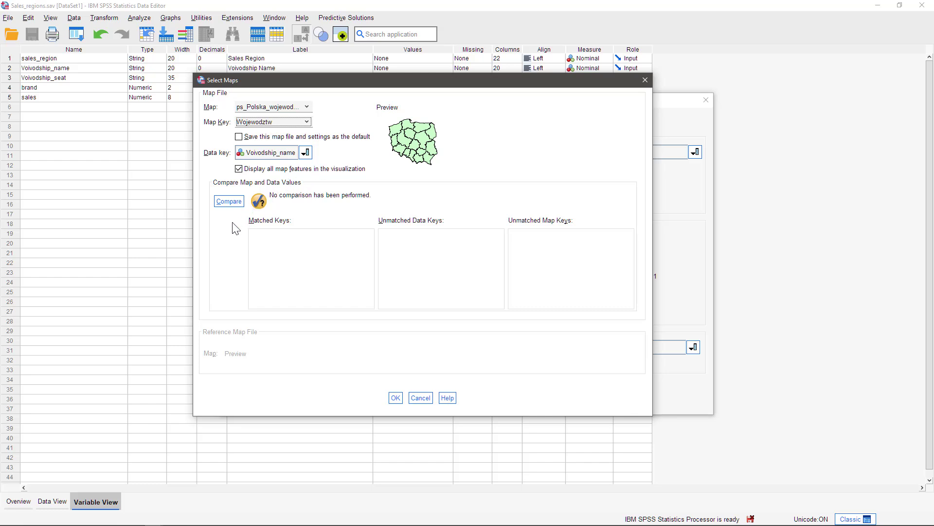
click(233, 205)
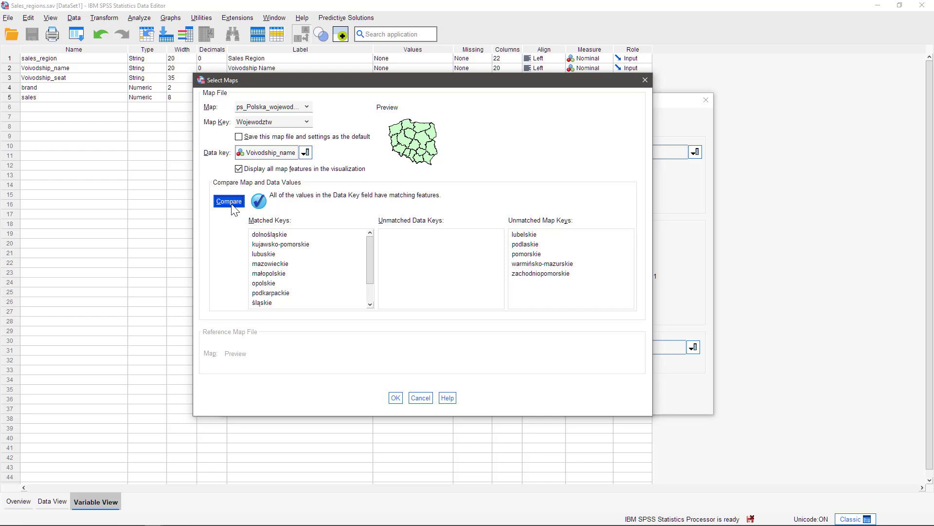
click(395, 398)
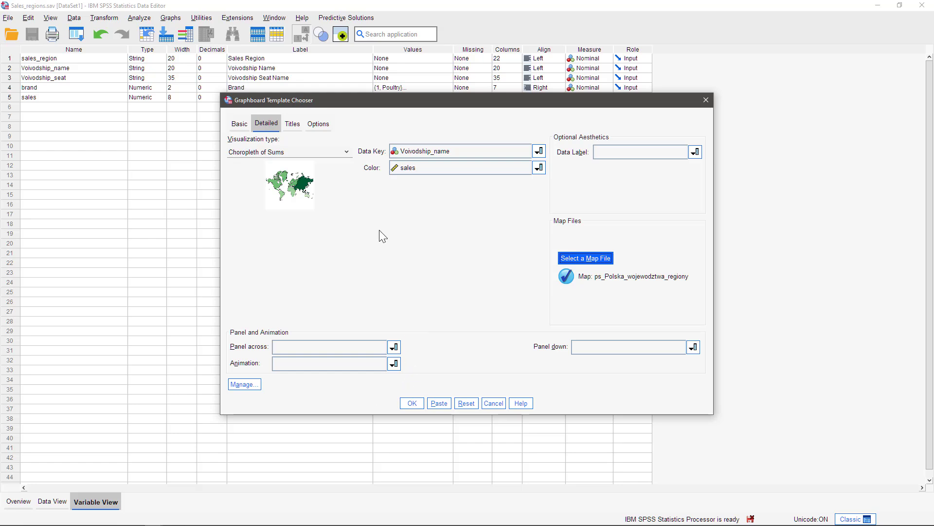
Apply the Blue Moon stylesheet to the choropleth and generate the map.
click(328, 125)
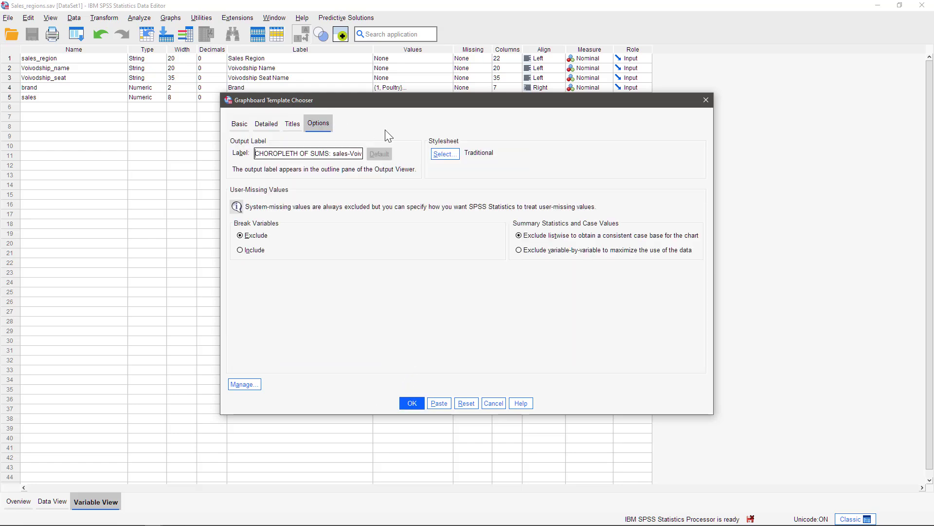
click(445, 153)
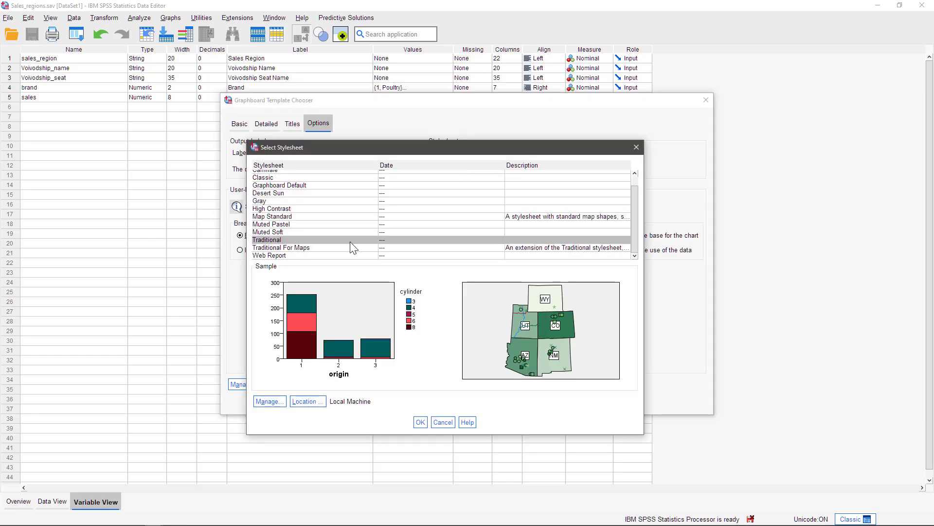
scroll(343, 242, up, 1)
click(301, 175)
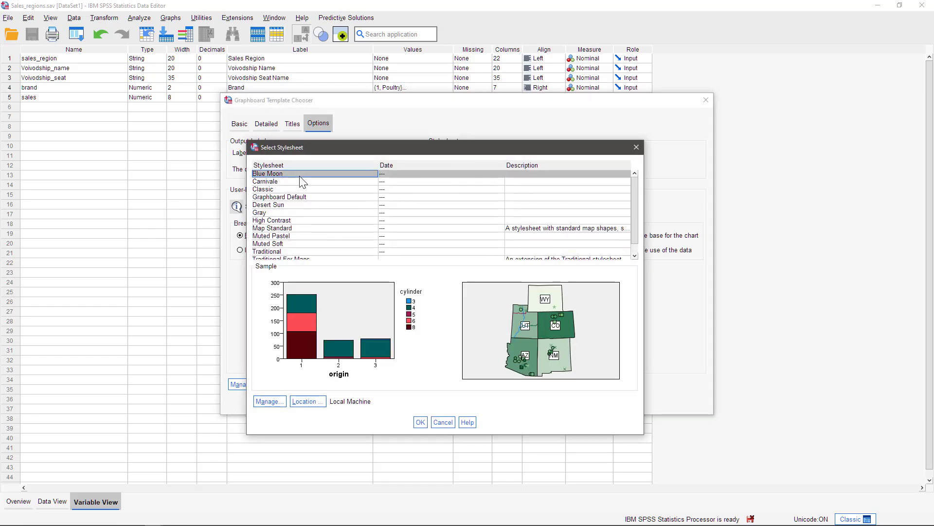
click(420, 423)
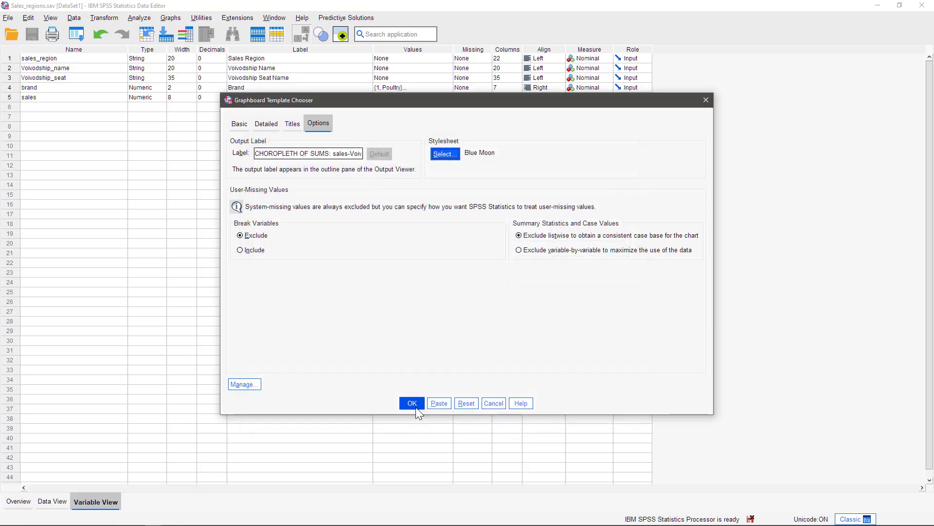
click(413, 403)
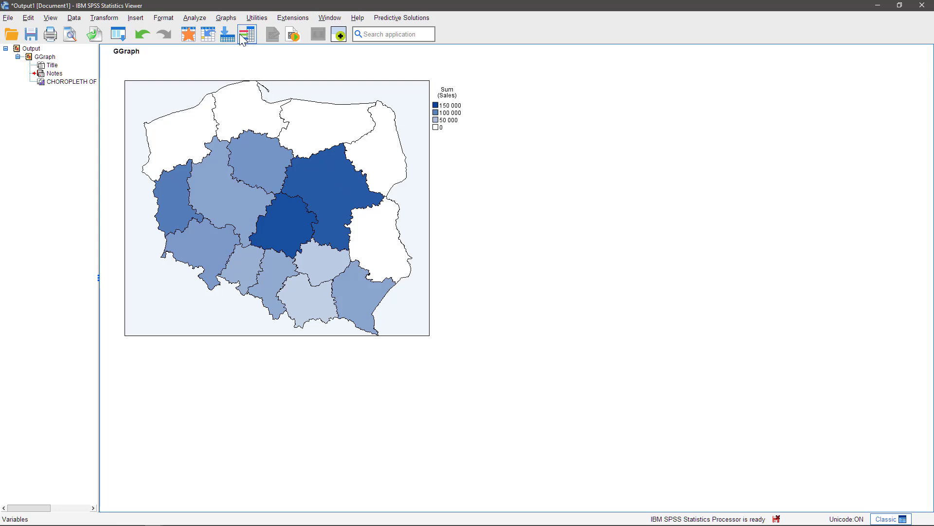
Reopen the Graphboard Template Chooser and change the detailed visualization type to Point Overlay Map.
click(226, 17)
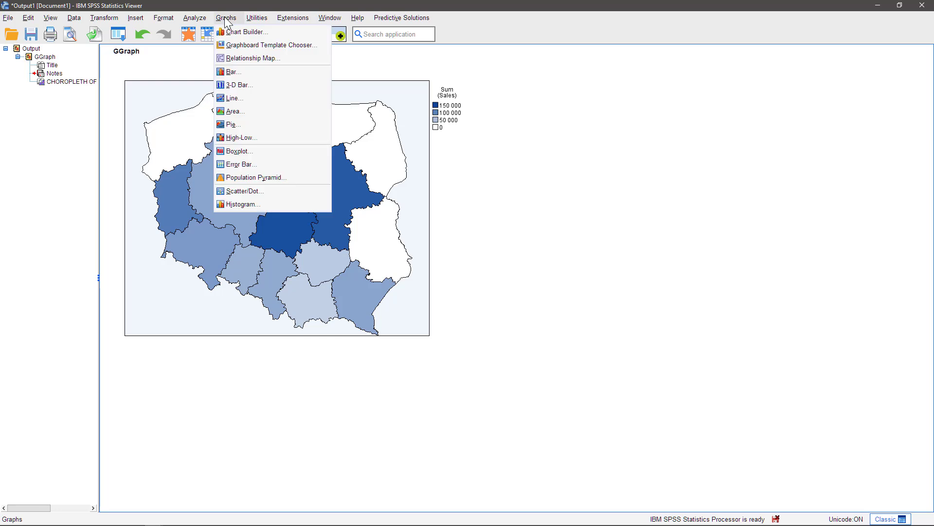
click(242, 45)
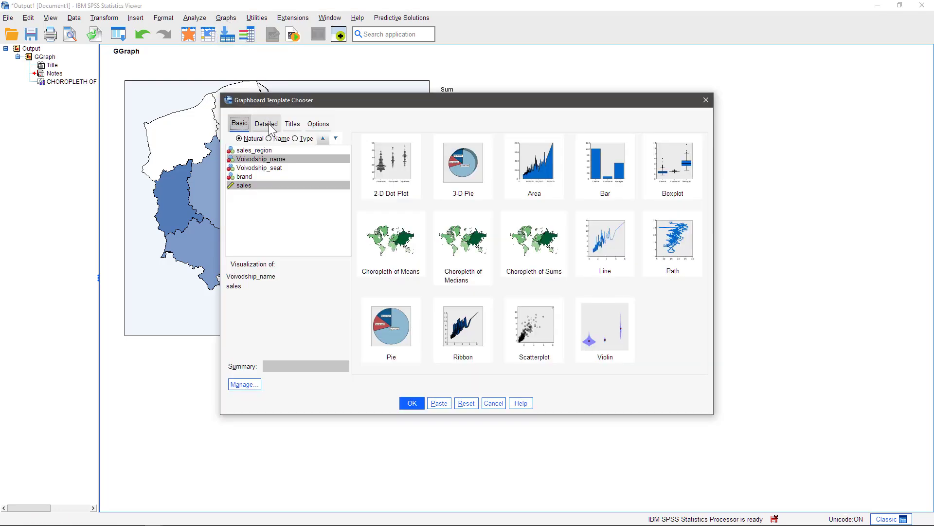
click(270, 126)
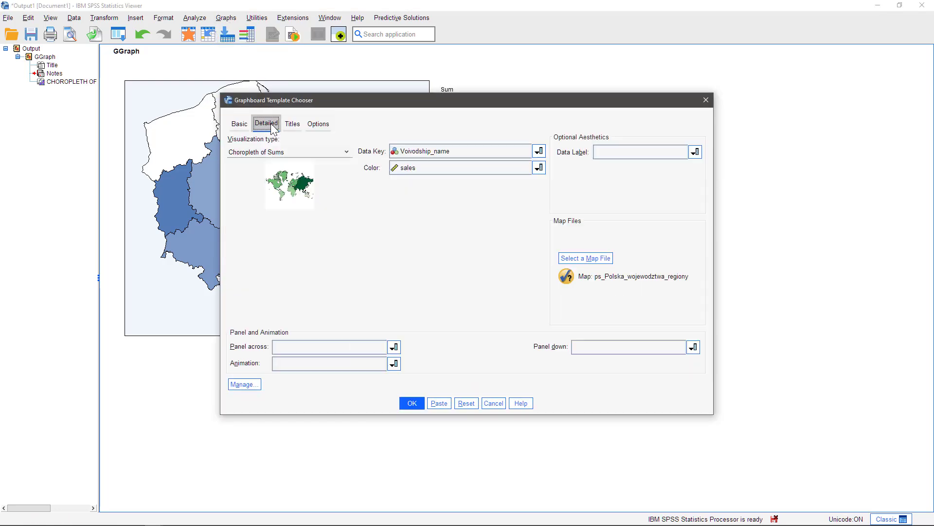
click(347, 152)
drag(349, 195, 350, 221)
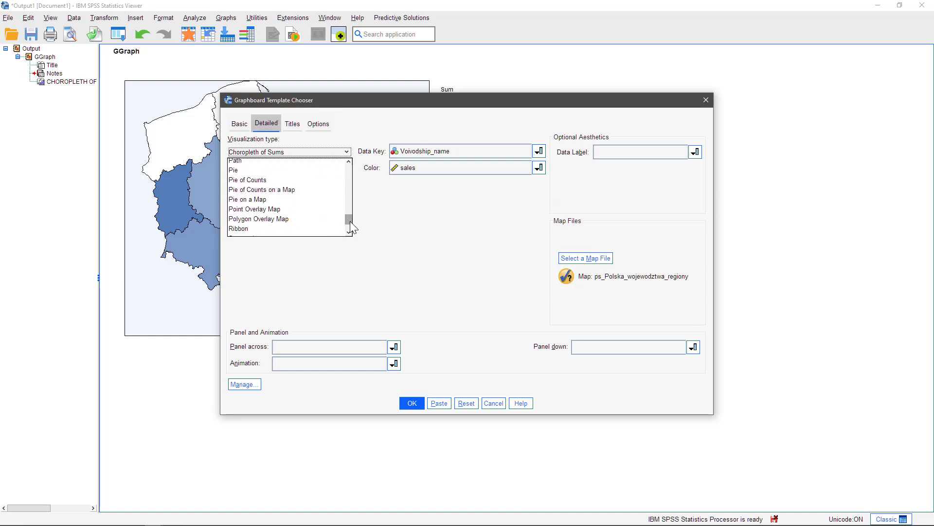
click(282, 202)
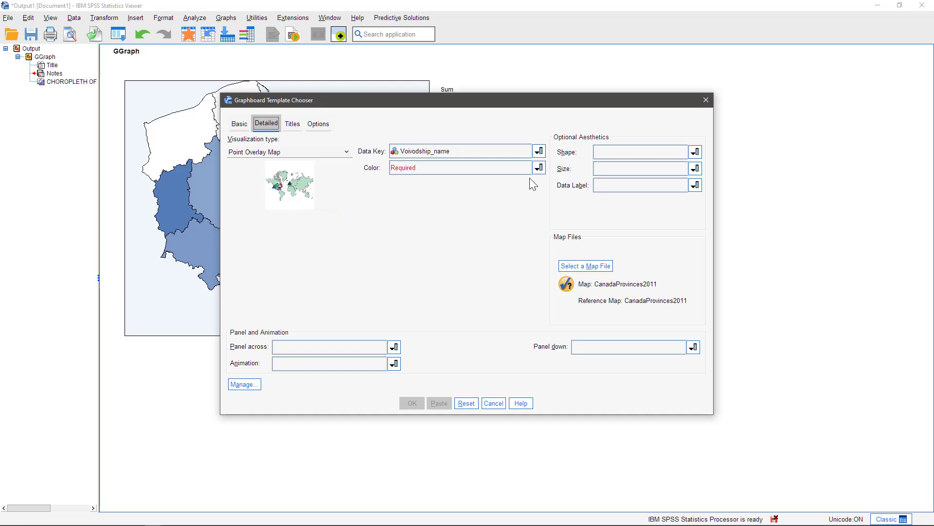
Set the point overlay map's color variable to sales_region and its size variable to sales.
click(539, 169)
click(420, 194)
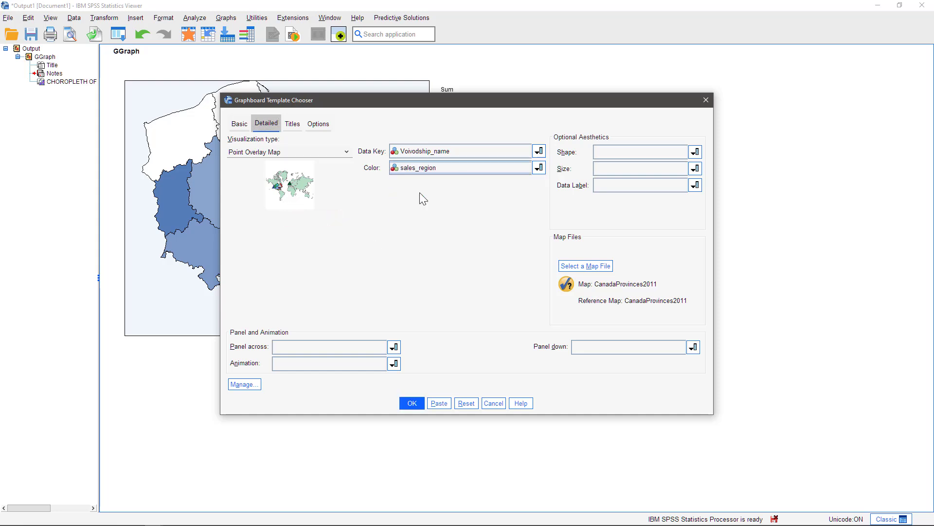
click(696, 168)
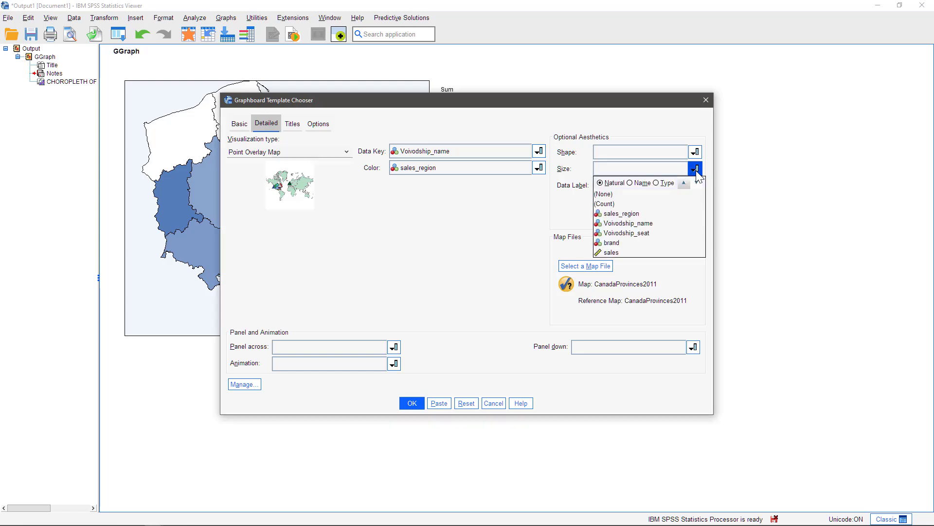
click(612, 251)
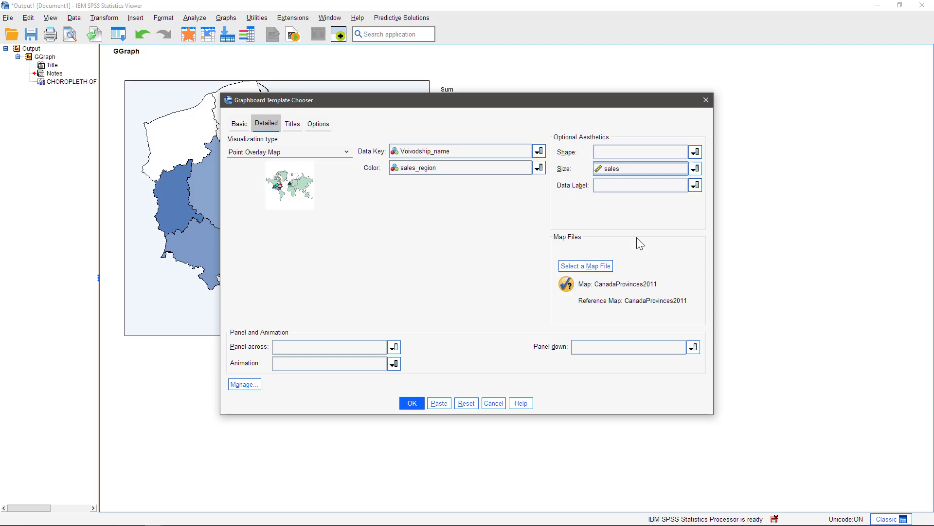
Choose the ps_Polska_wojewodztwa_stolice map for the points, set the data key to Voivodship_seat, and compare map and data values.
click(589, 265)
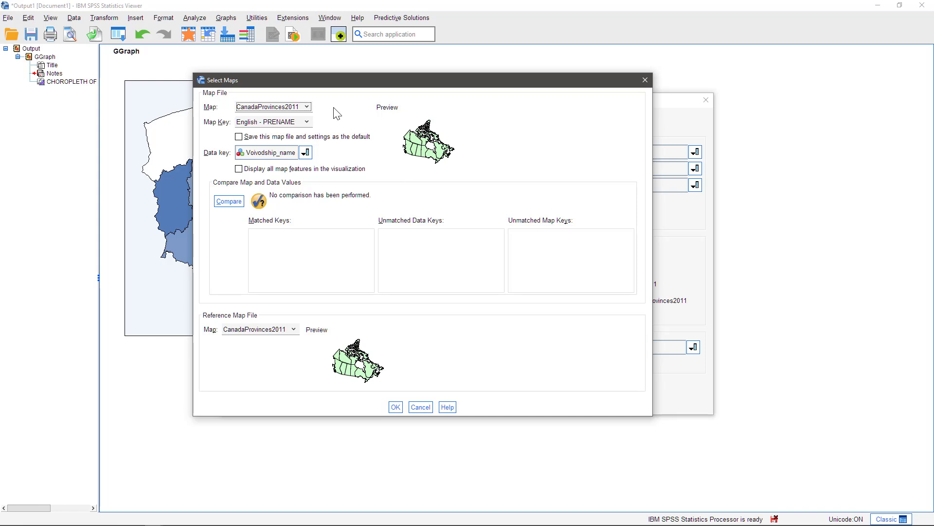
click(307, 107)
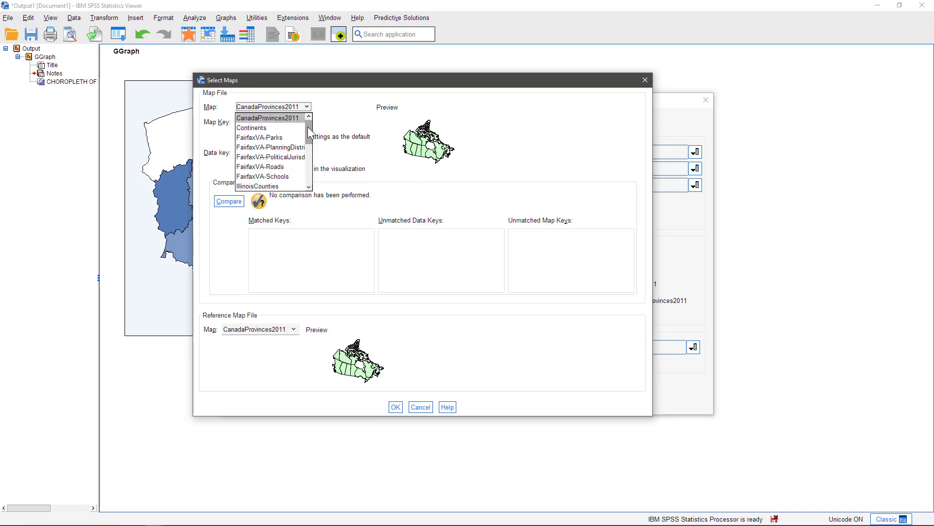
drag(308, 127, 308, 162)
click(293, 164)
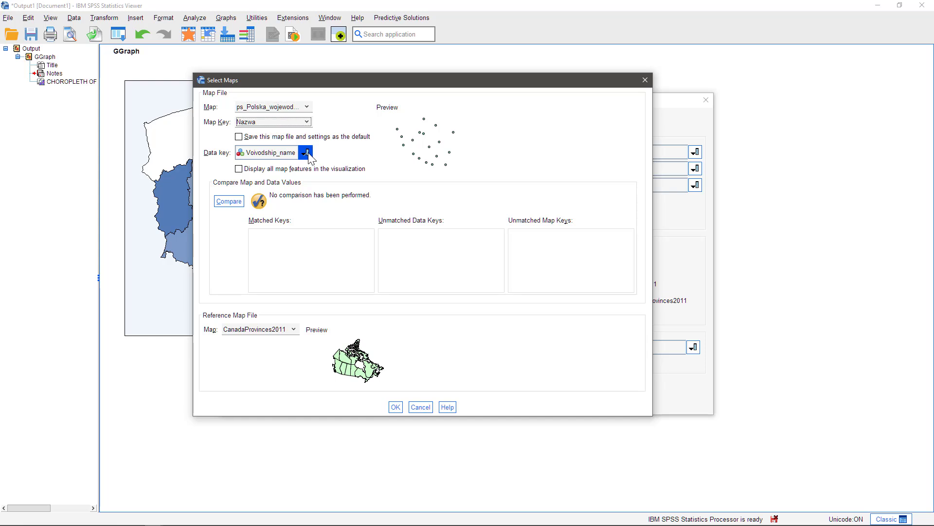
click(308, 153)
click(283, 195)
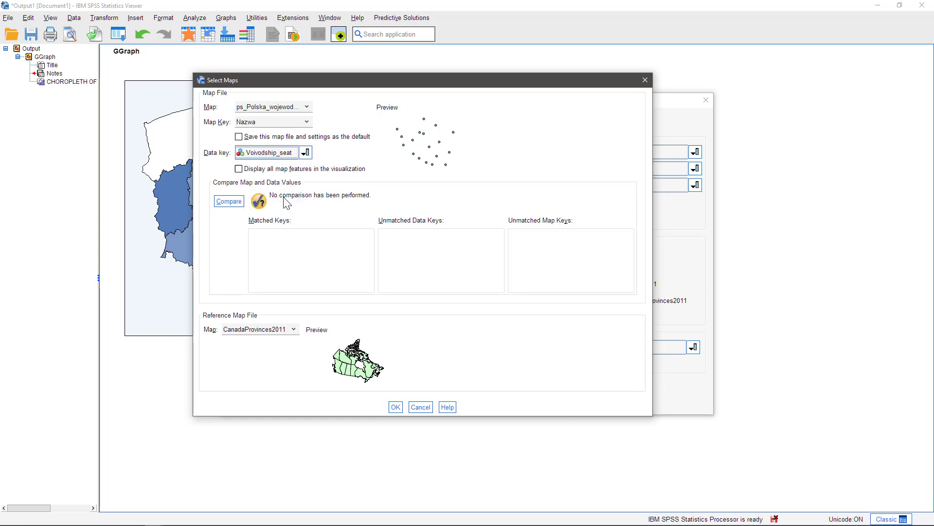
click(228, 201)
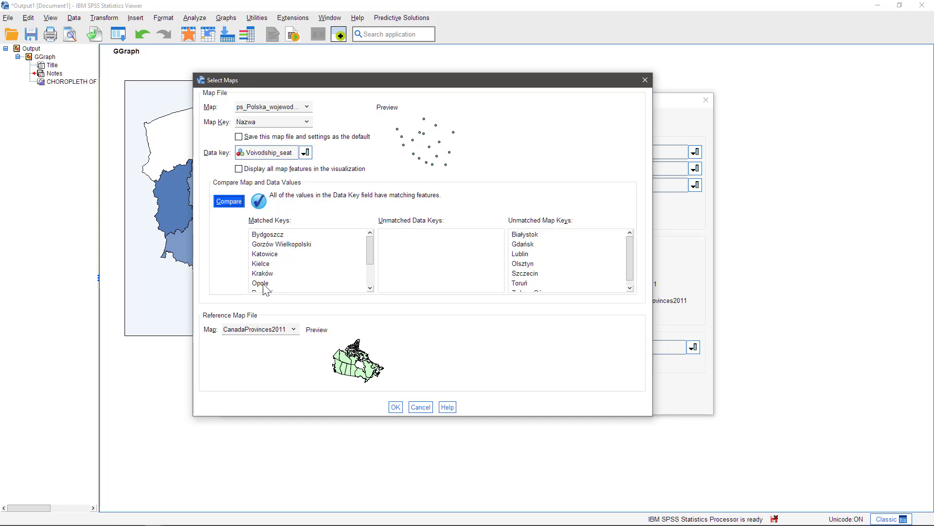
Set the reference map file to ps_Polska_wojewodztwa_regiony and accept the map selection.
click(292, 330)
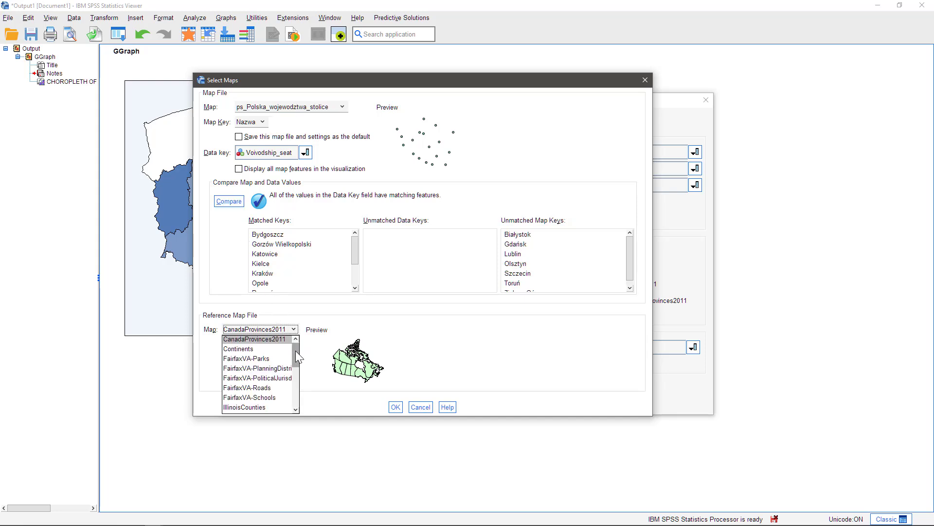
drag(296, 350, 291, 386)
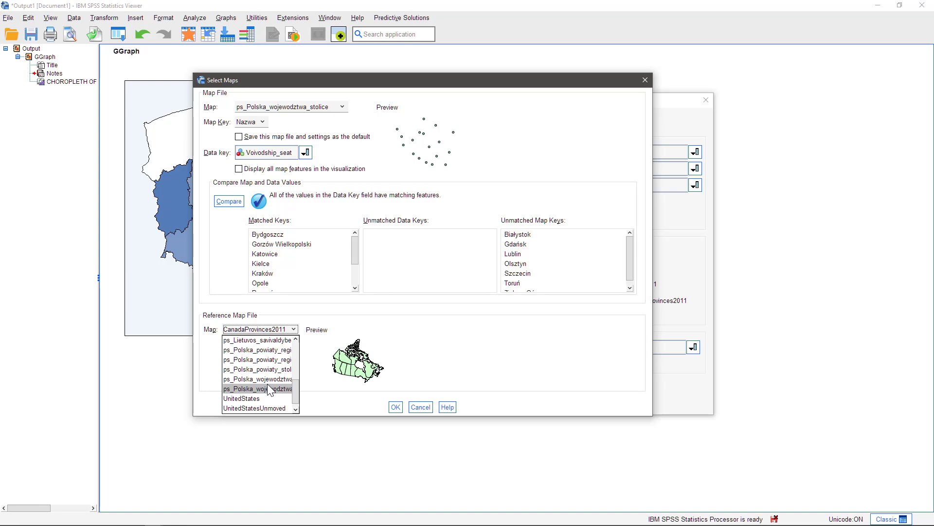
click(267, 384)
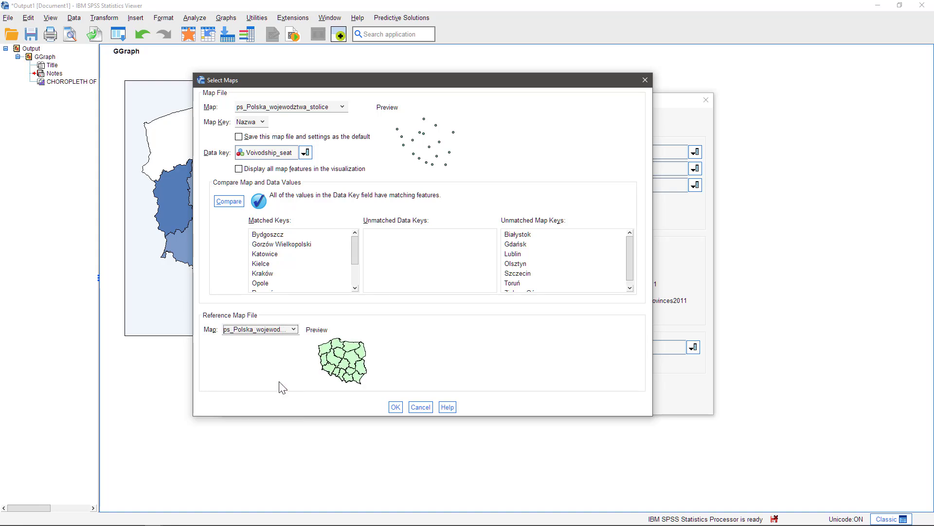
click(395, 405)
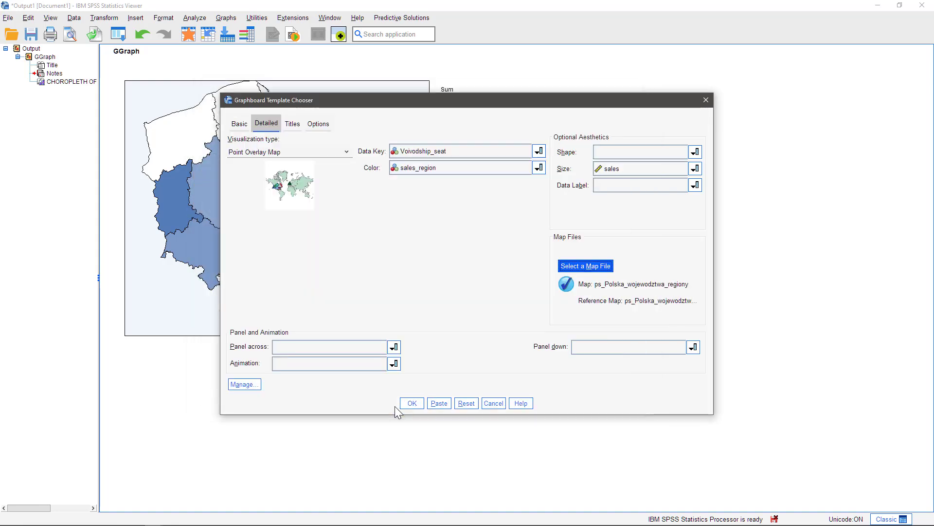
Apply the Graphboard Default stylesheet to the point overlay map.
click(318, 125)
click(443, 155)
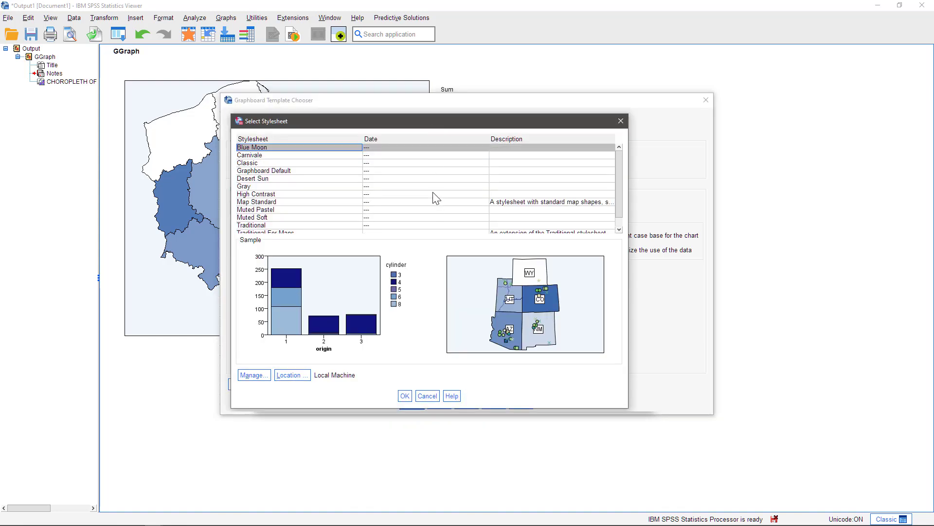
click(301, 171)
click(408, 396)
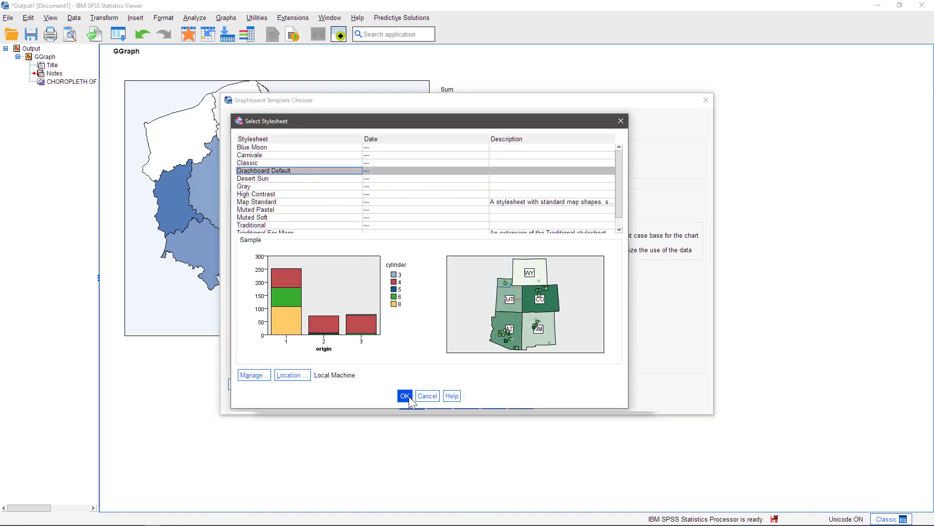
Generate the point overlay map, open it in the Graphboard Editor, and fill the Polish region polygons with white.
click(412, 408)
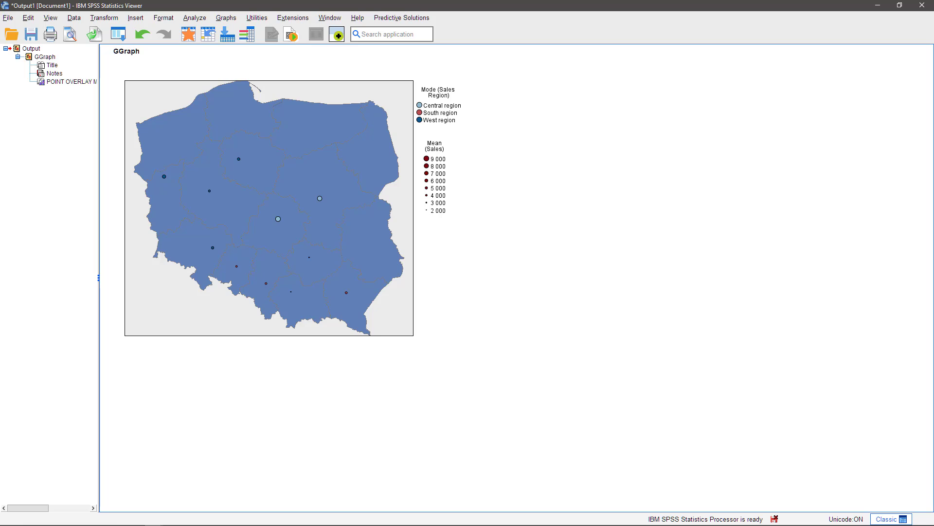
double_click(434, 316)
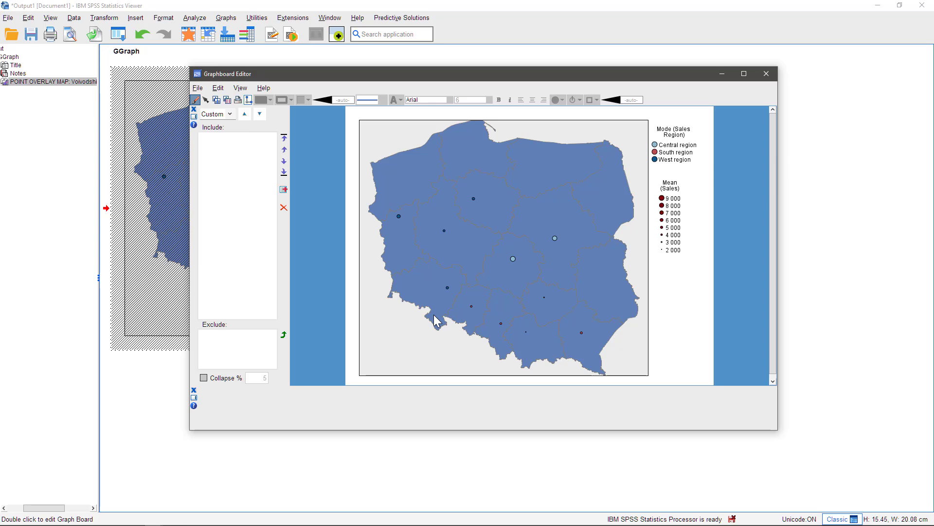
click(547, 180)
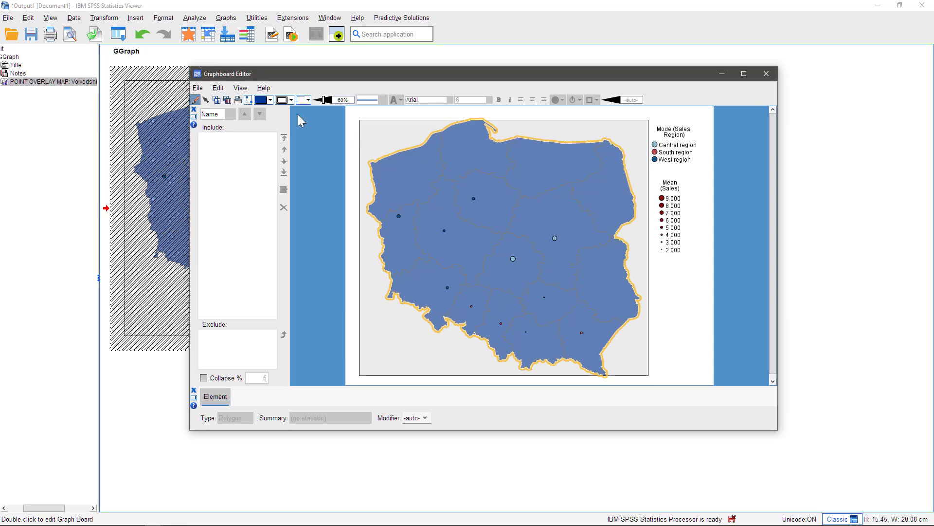
click(271, 100)
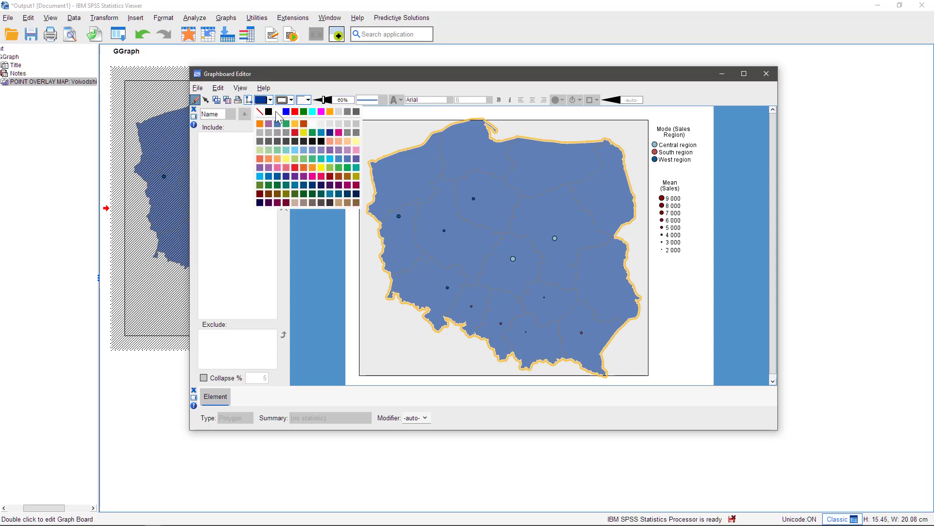
click(275, 112)
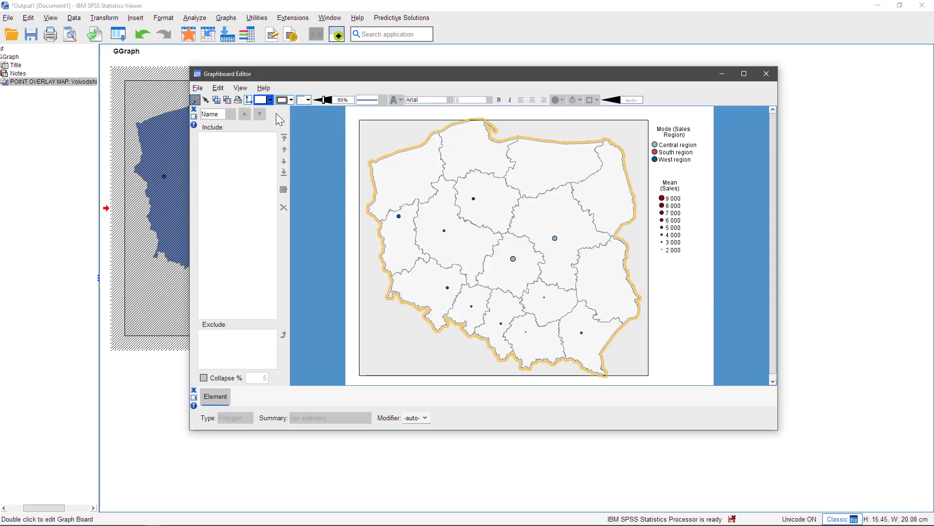
Enlarge the city points on the map to a size of 10% and close the Graphboard Editor.
click(555, 238)
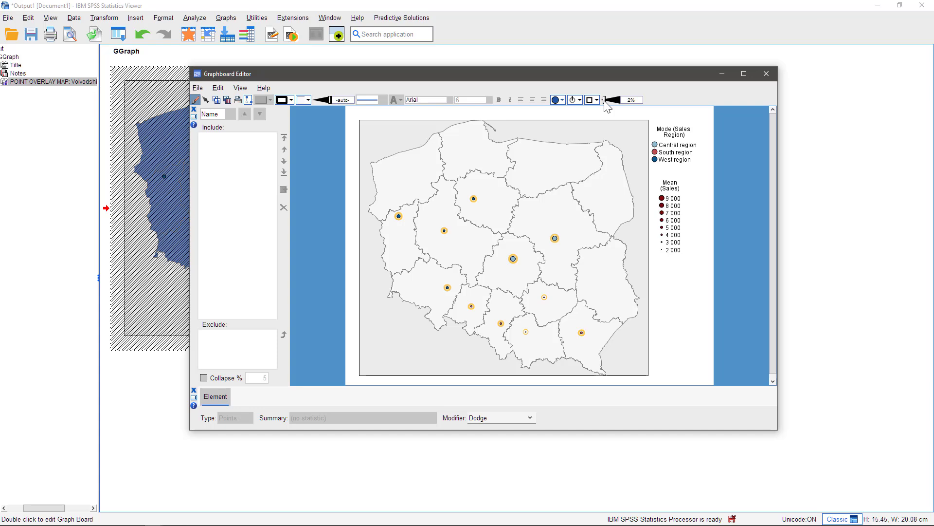
drag(604, 101, 610, 103)
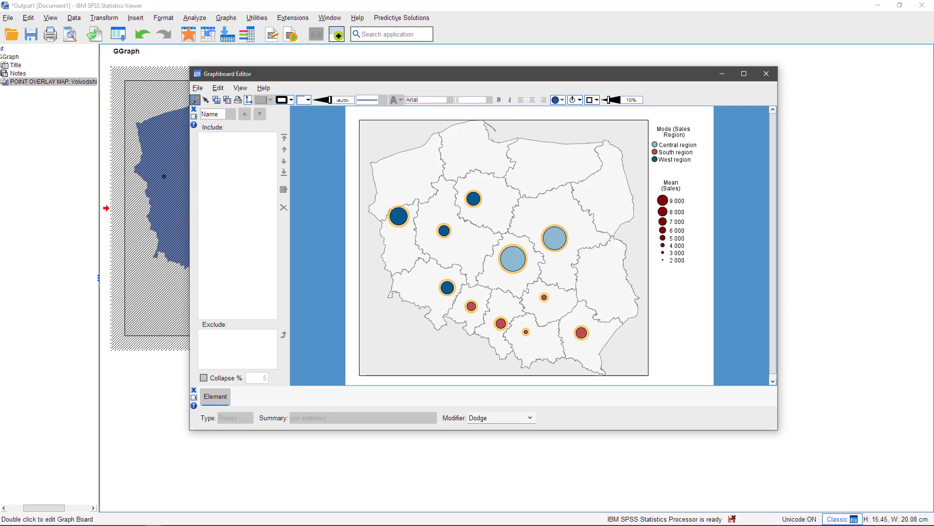
click(765, 74)
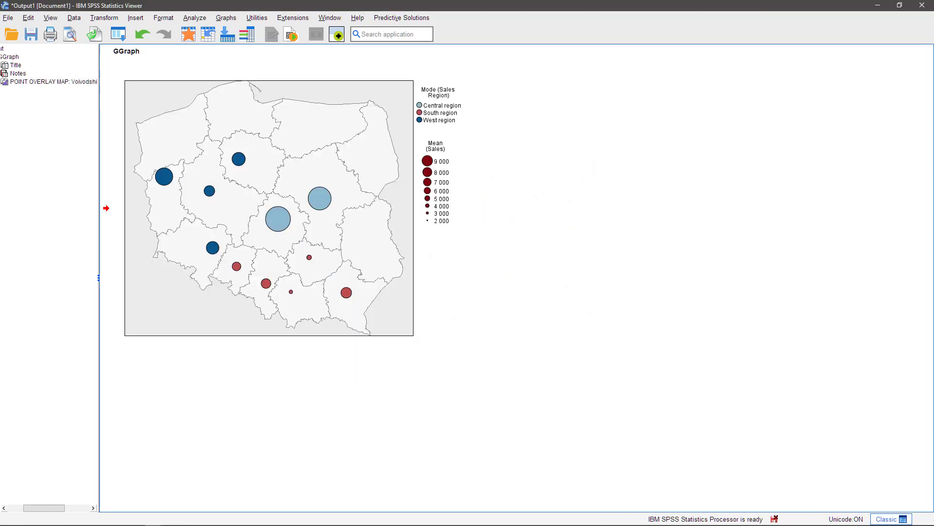